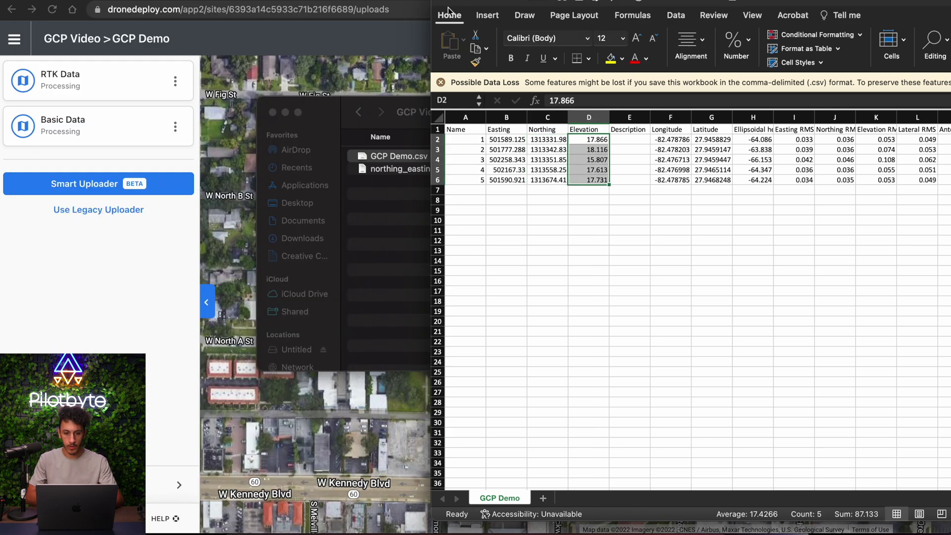
# Close the GCP spreadsheets and the Finder window to return to the GCP Demo uploads page
pyautogui.press('super+w')
pyautogui.click(342, 206)
pyautogui.press('super+w')
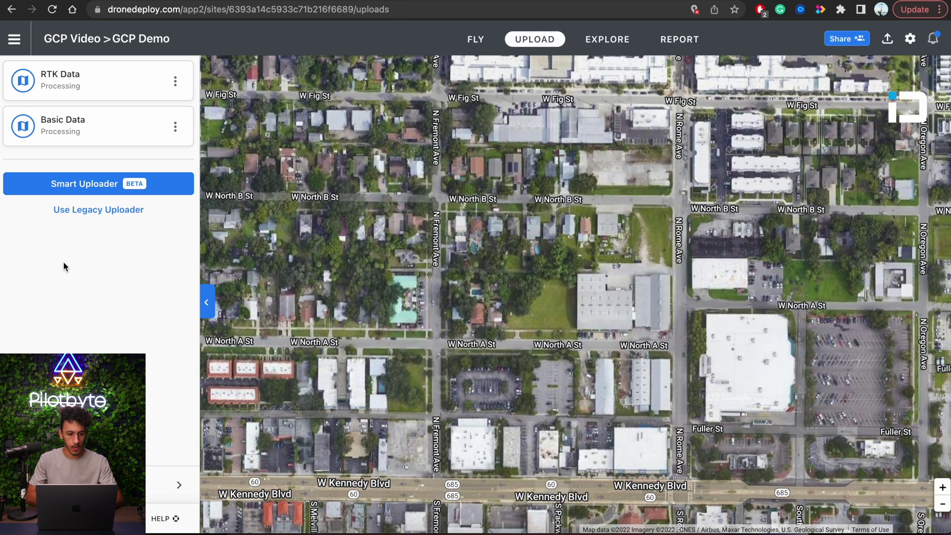
# Start a legacy Map upload of 194 photos and open its Ground Control Points panel
pyautogui.click(98, 213)
pyautogui.click(99, 141)
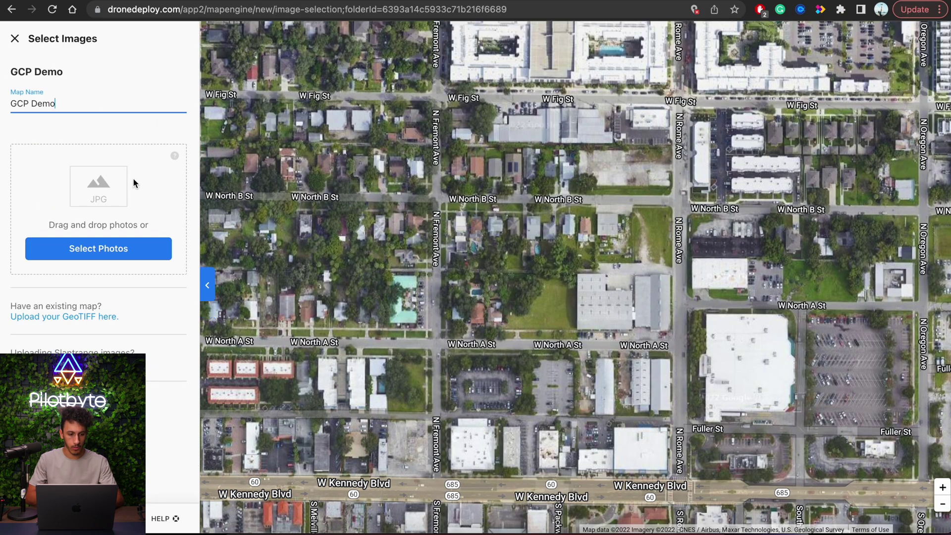
pyautogui.click(99, 242)
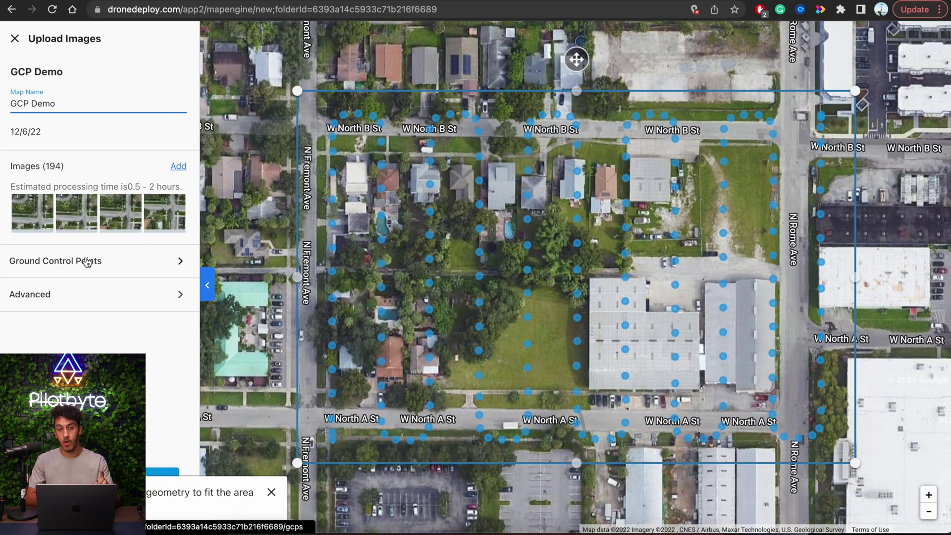
pyautogui.click(272, 492)
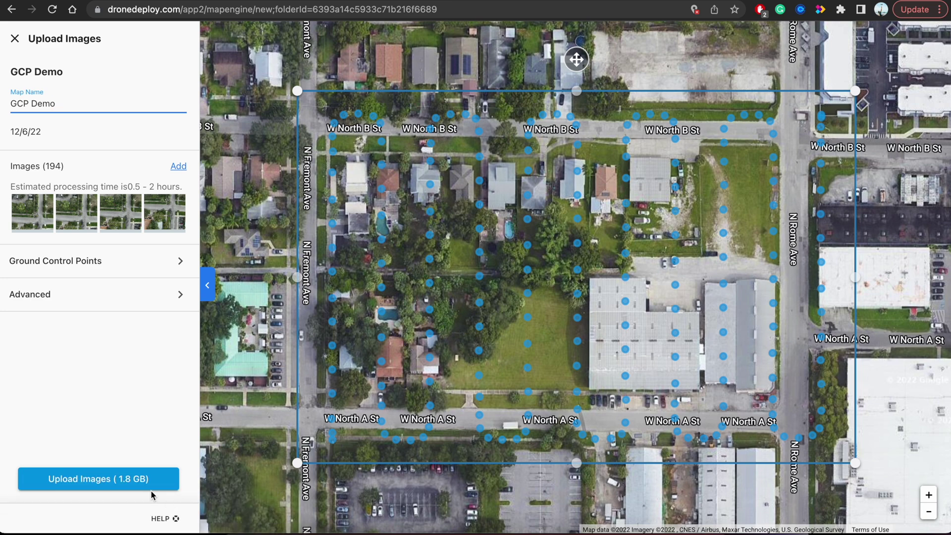
pyautogui.click(108, 263)
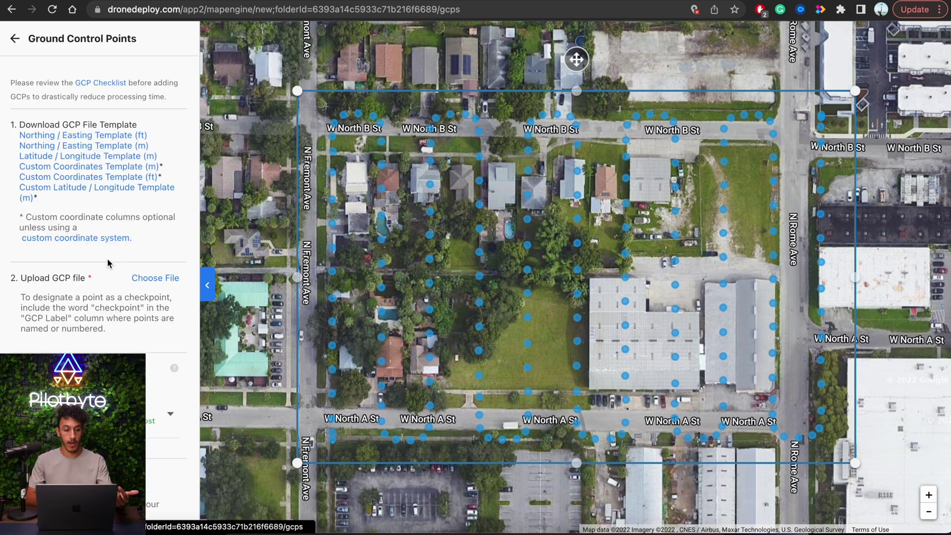
# Load northing_easting_ft.csv as the GCP file
pyautogui.click(155, 277)
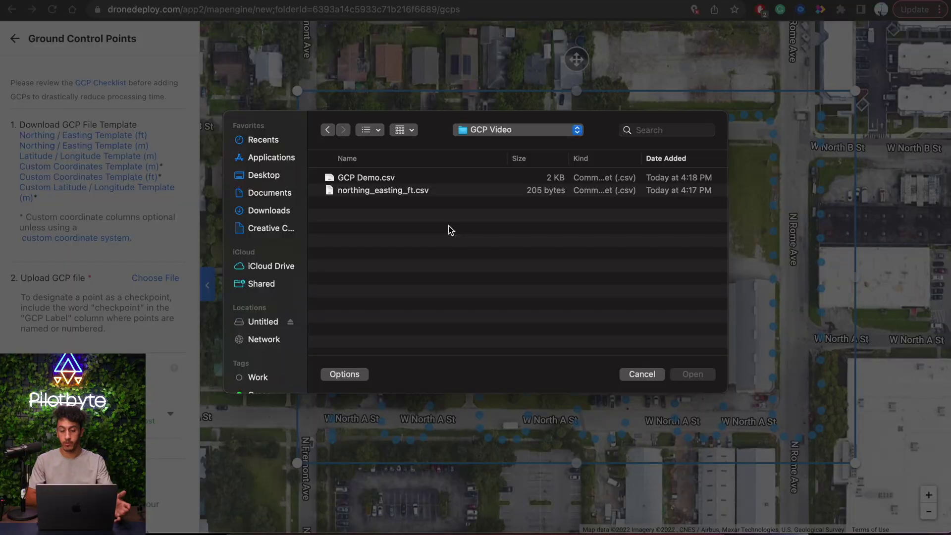
pyautogui.click(387, 193)
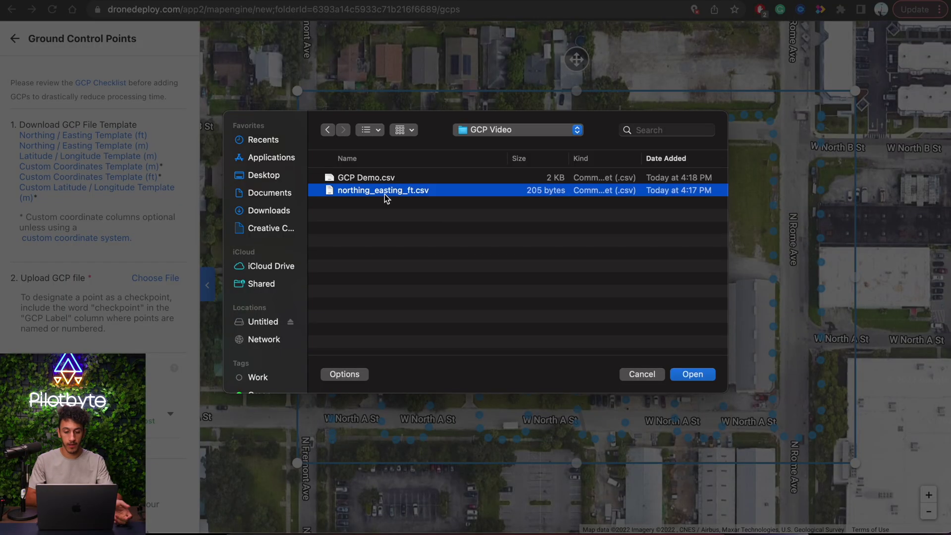
pyautogui.doubleClick(463, 191)
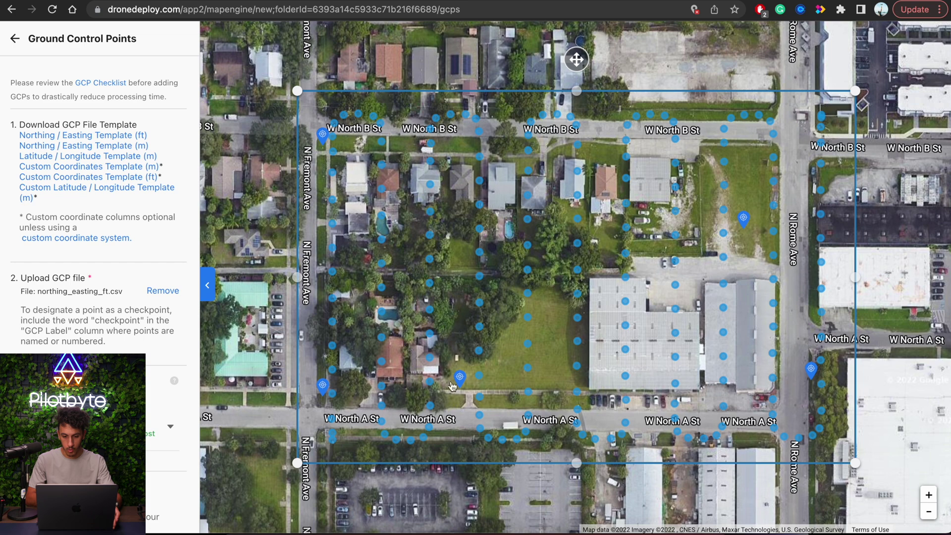
# Confirm EPSG 6443, NAD83(2011) / Florida West (ftUS), acknowledge the tagging note, and add the GCPs
pyautogui.scroll(-2, 50, 352)
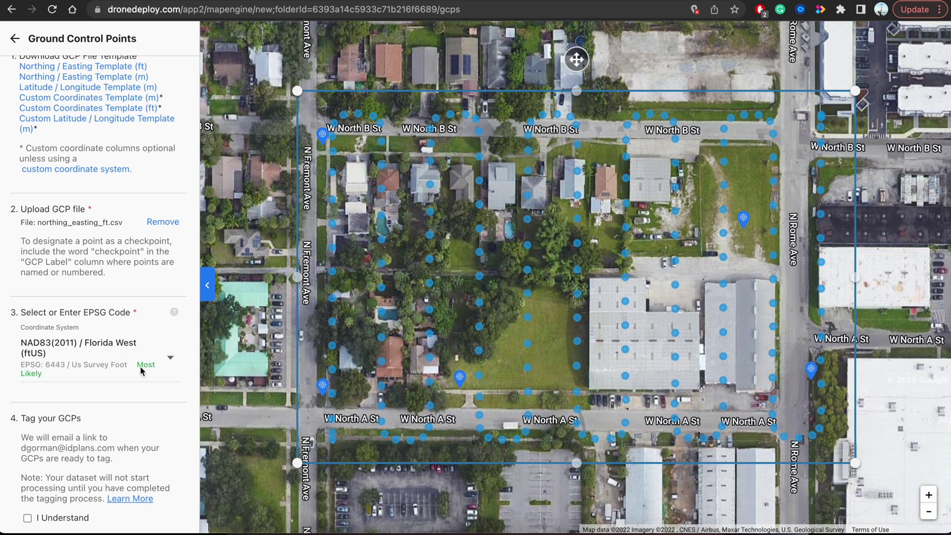
pyautogui.scroll(-1, 142, 371)
pyautogui.click(105, 333)
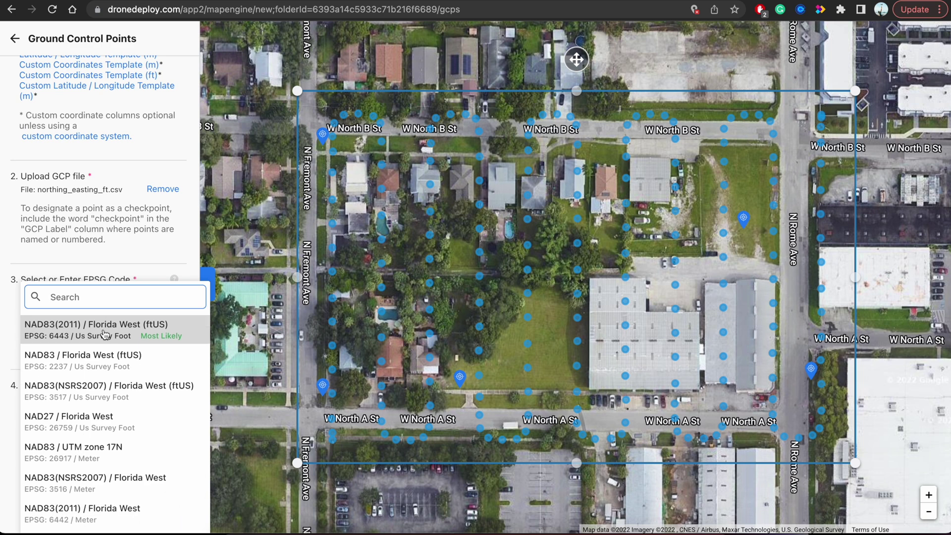
pyautogui.scroll(-1, 45, 407)
pyautogui.click(27, 453)
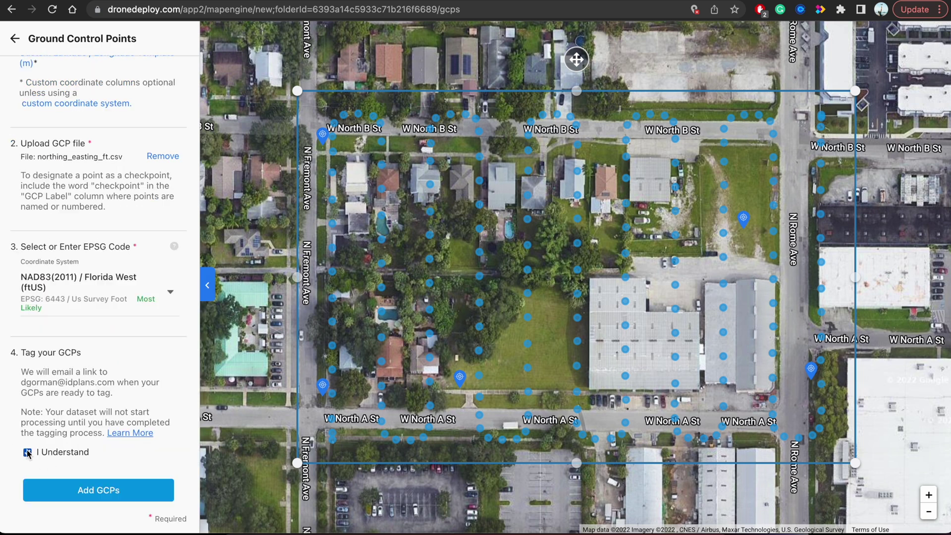
pyautogui.click(97, 490)
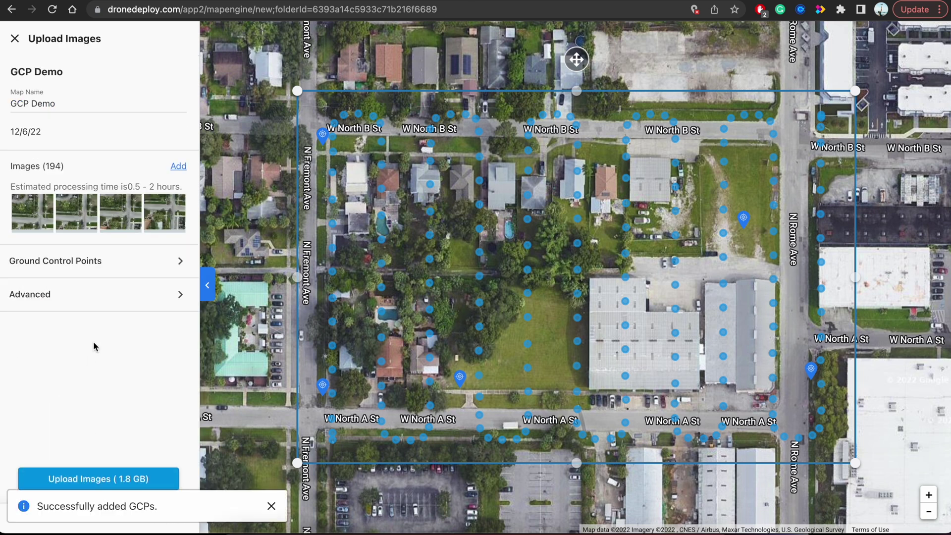
# Dismiss the GCPs-added notice and start the 1.8 GB image upload
pyautogui.click(272, 506)
pyautogui.click(128, 483)
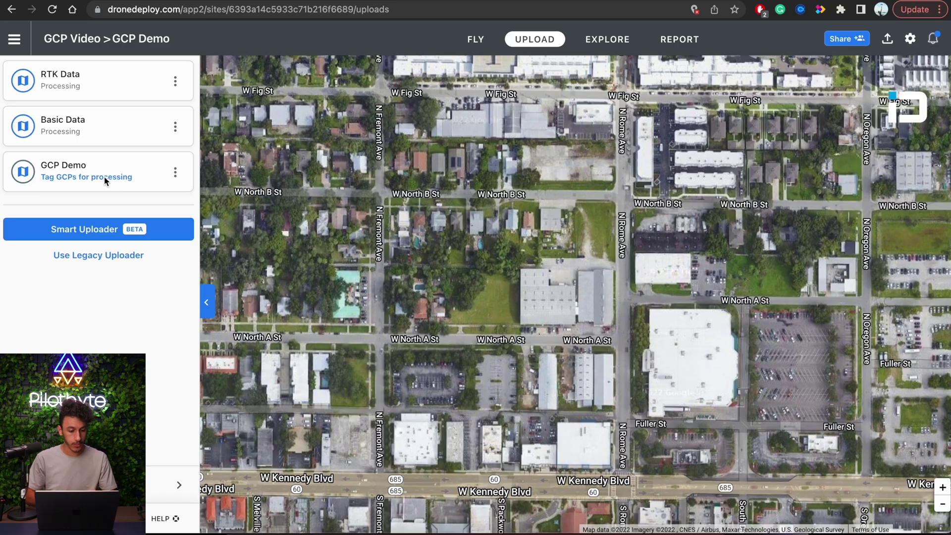
# Follow the Tag GCPs for processing link to the Review & Confirm page
pyautogui.click(104, 177)
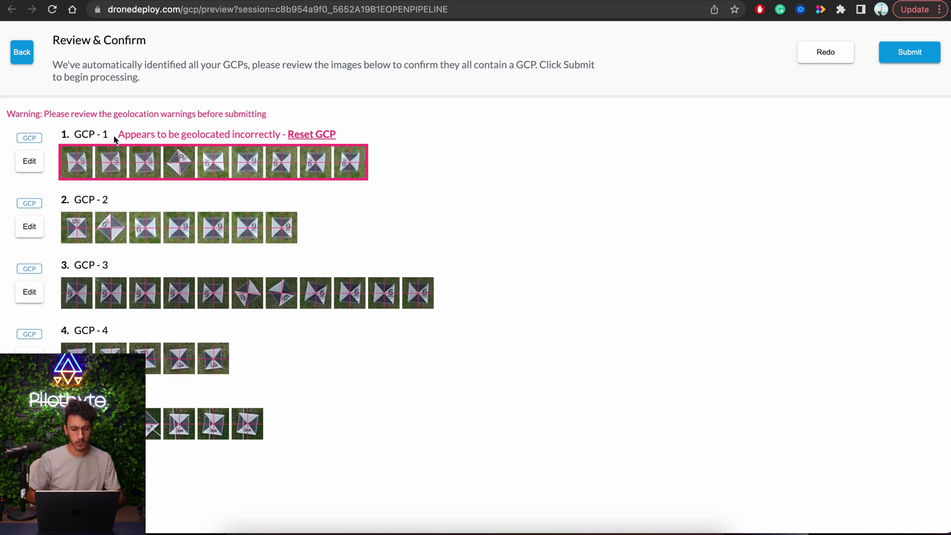
# Highlight and review the GCP-1 incorrect-geolocation warning
pyautogui.moveTo(124, 134); pyautogui.dragTo(240, 134)
pyautogui.click(218, 110)
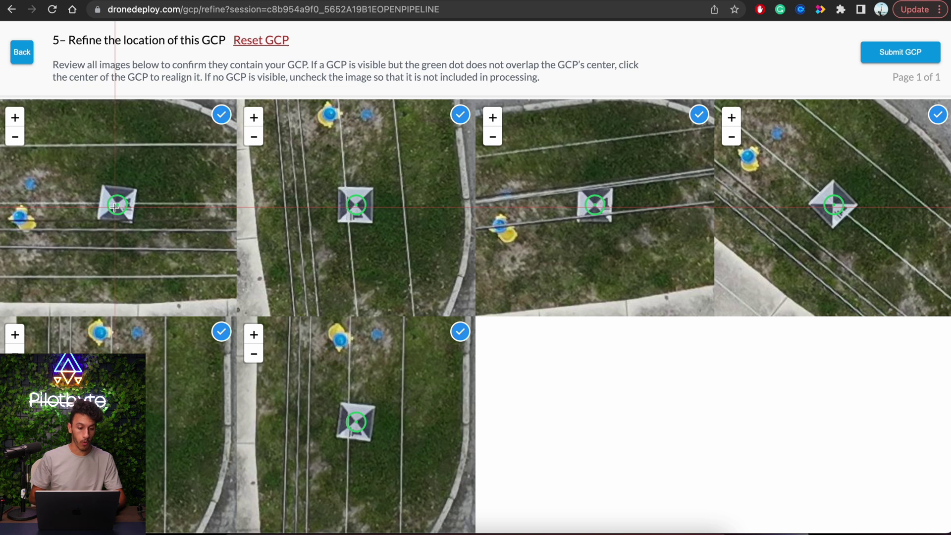
# Re-centre GCP 5's marker on the target in each zoomed image and submit the refined location
pyautogui.scroll(10, 115, 208)
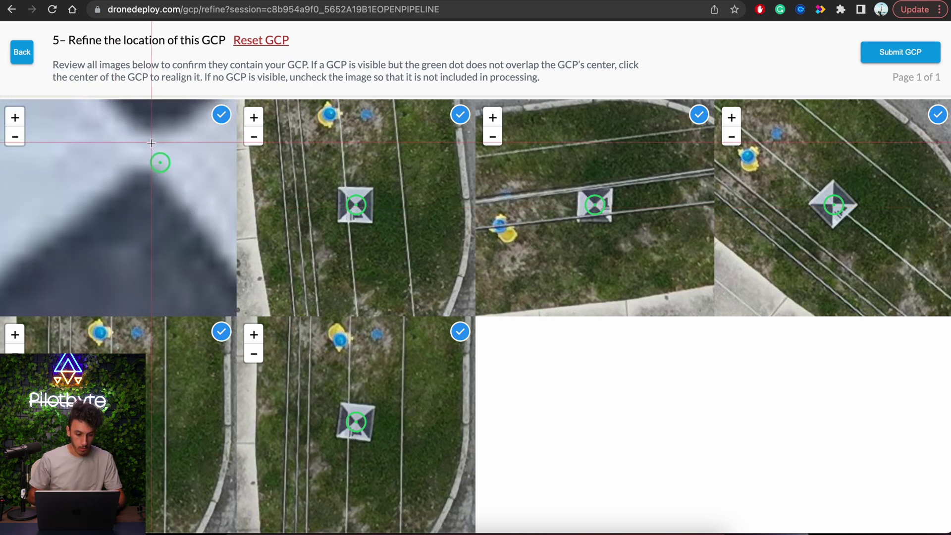
pyautogui.click(144, 149)
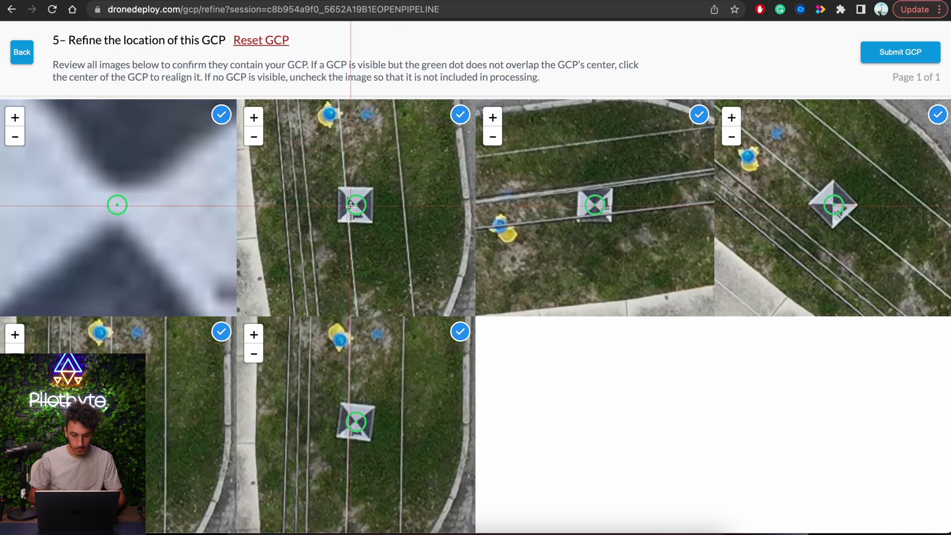
pyautogui.scroll(10, 351, 206)
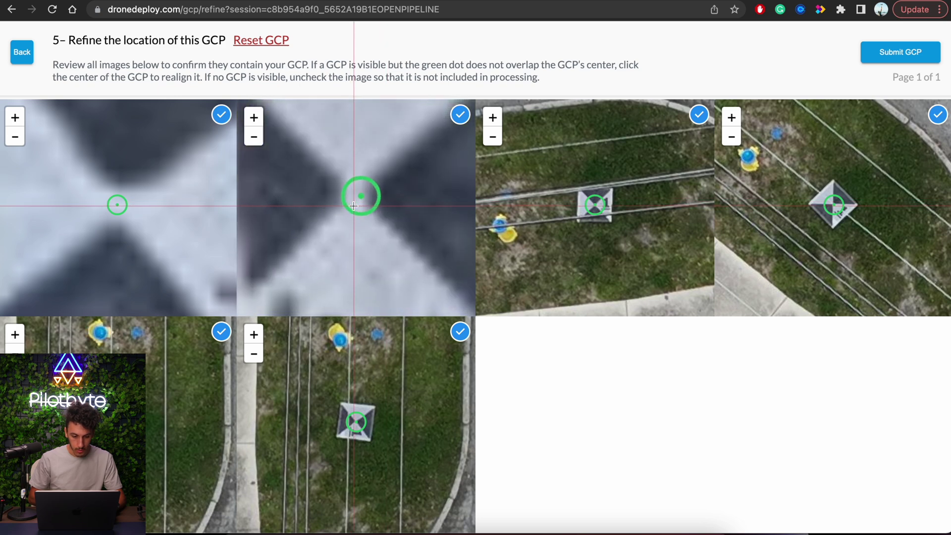
pyautogui.click(353, 206)
pyautogui.scroll(10, 580, 205)
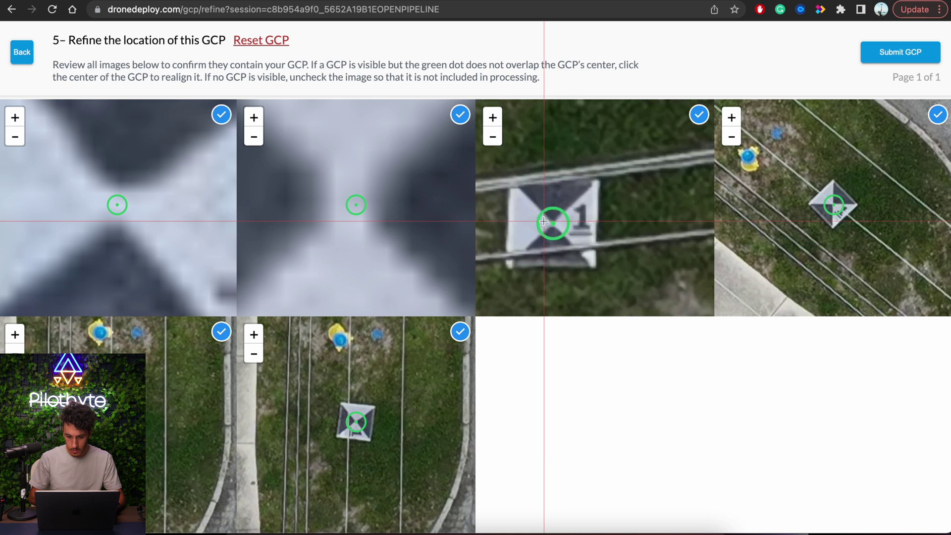
pyautogui.scroll(5, 544, 221)
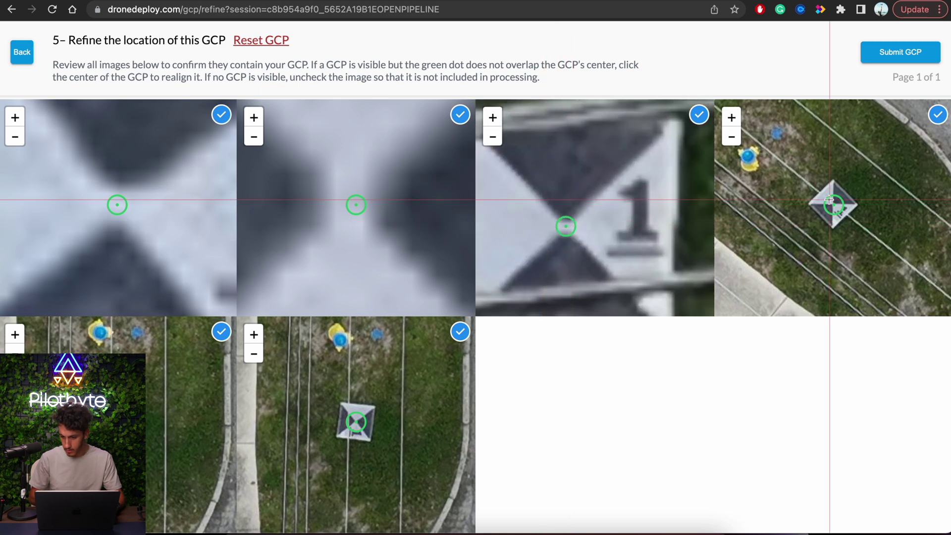
pyautogui.click(898, 54)
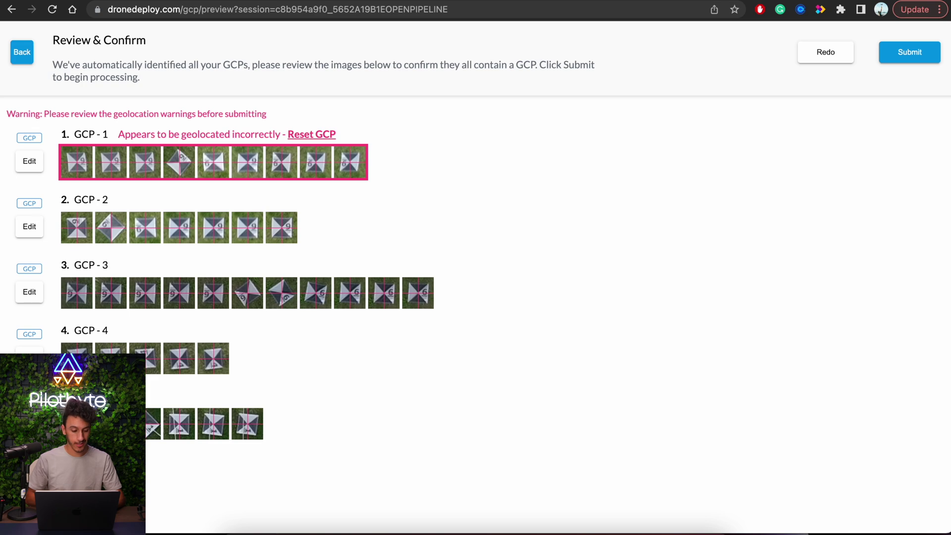
# Submit the tagged GCPs from the Review & Confirm page for processing
pyautogui.click(906, 56)
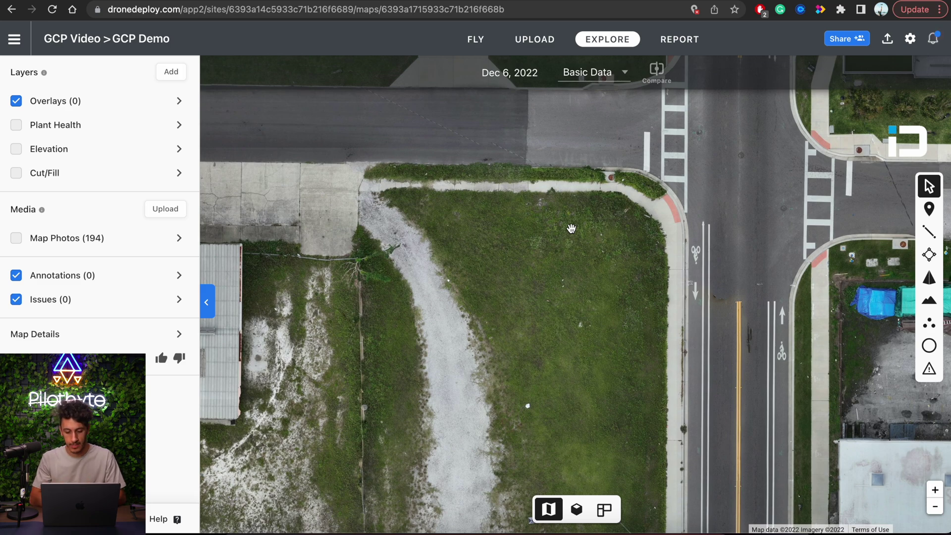
# Zoom in on ground target GCP 14, then zoom back out to the whole neighbourhood
pyautogui.scroll(-10, 570, 228)
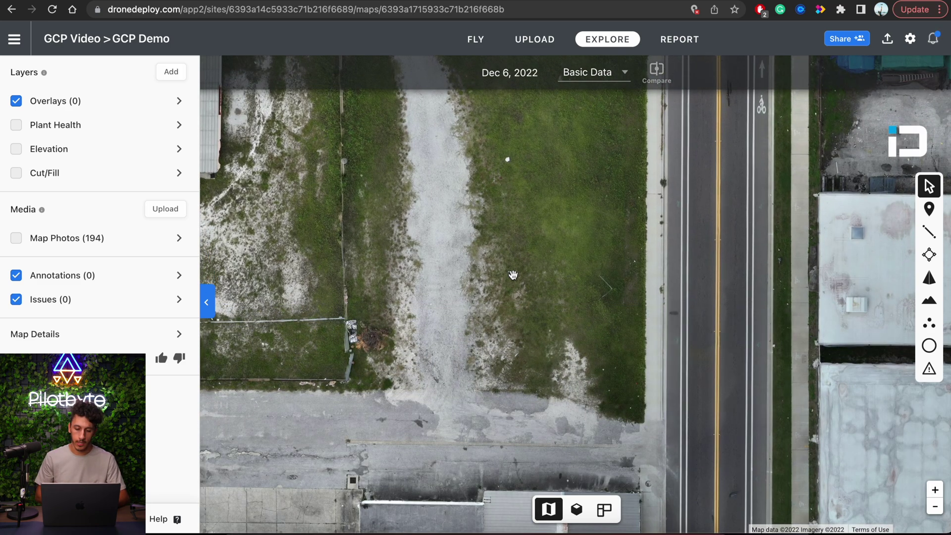
pyautogui.scroll(10, 513, 275)
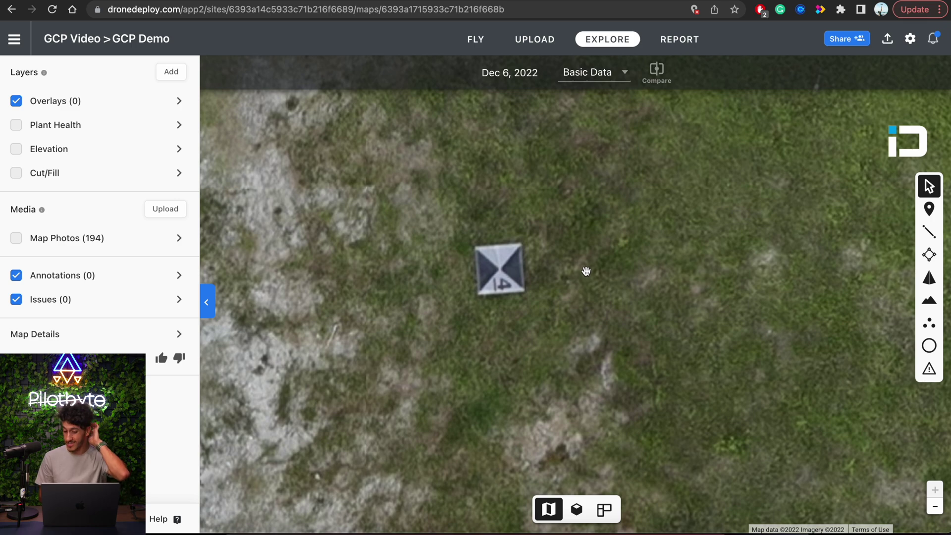
pyautogui.scroll(-10, 586, 271)
pyautogui.scroll(-5, 586, 271)
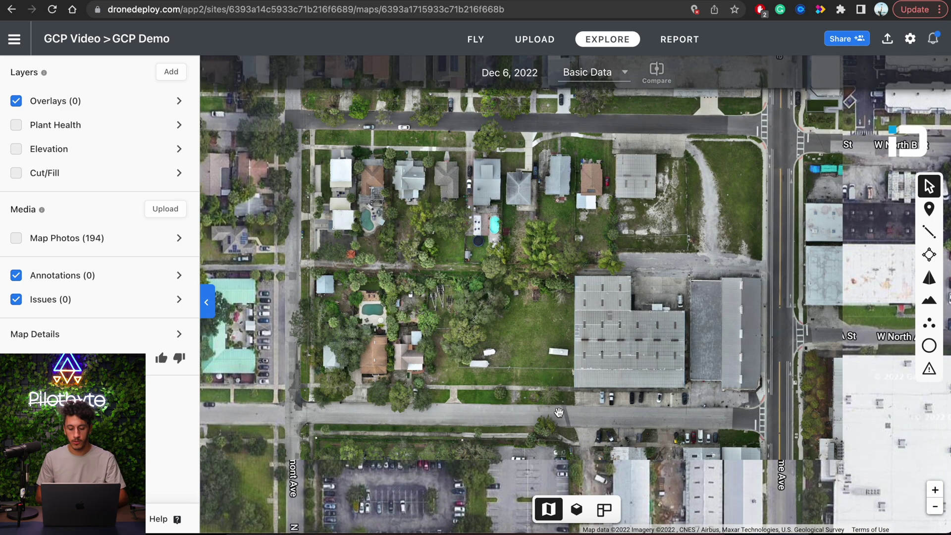
# Show the map as an HD 3D model and orbit it to another side
pyautogui.click(576, 509)
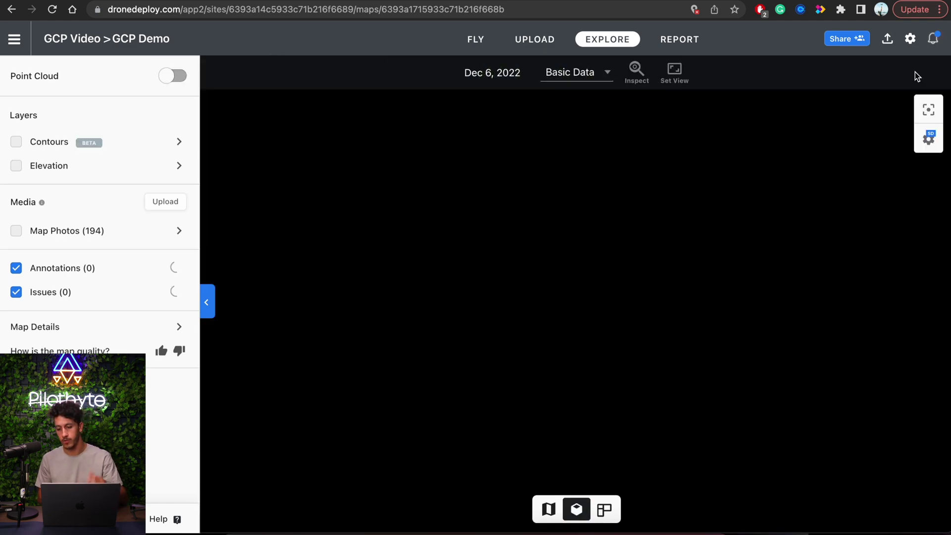
pyautogui.click(929, 141)
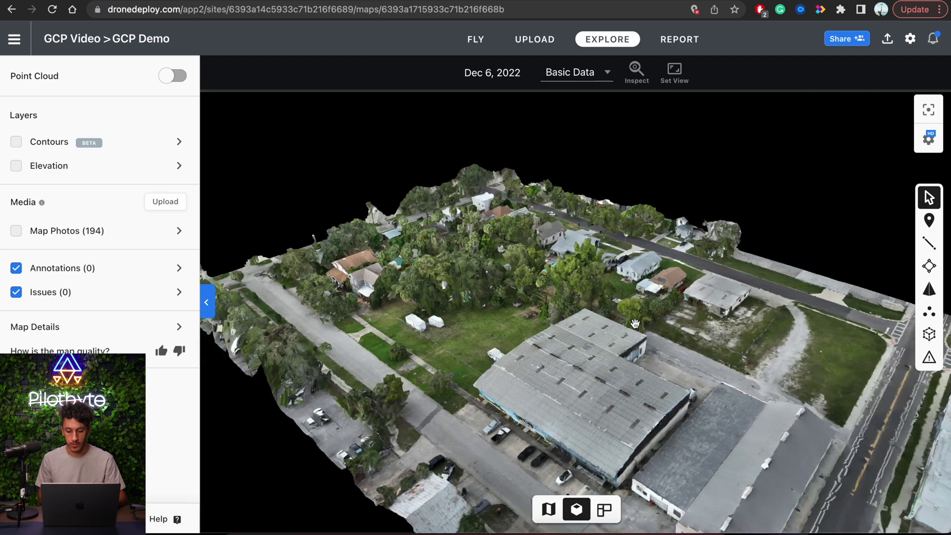
pyautogui.moveTo(635, 323); pyautogui.dragTo(583, 326)
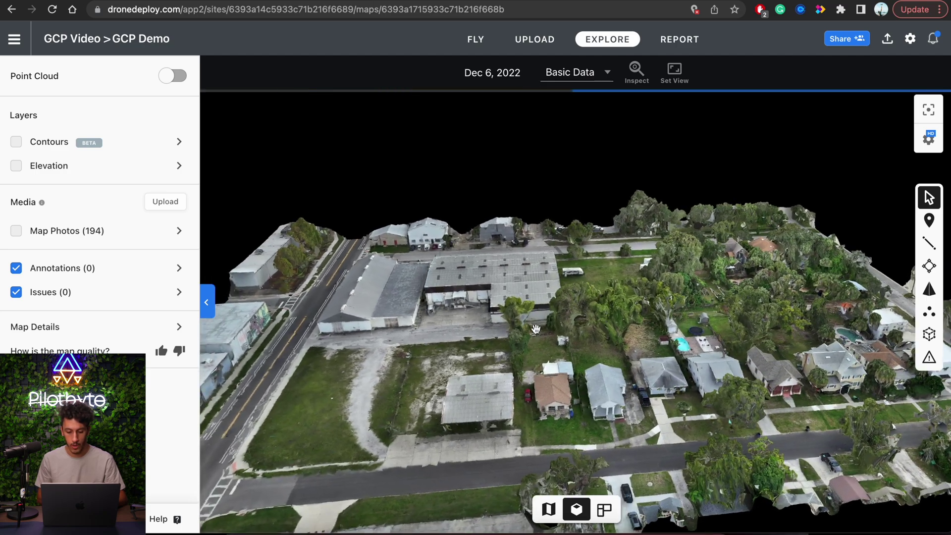
# Open Map Details and scroll to the accuracy figures: RMSE 1ft, Z 0.2ft
pyautogui.click(83, 328)
pyautogui.scroll(-5, 148, 319)
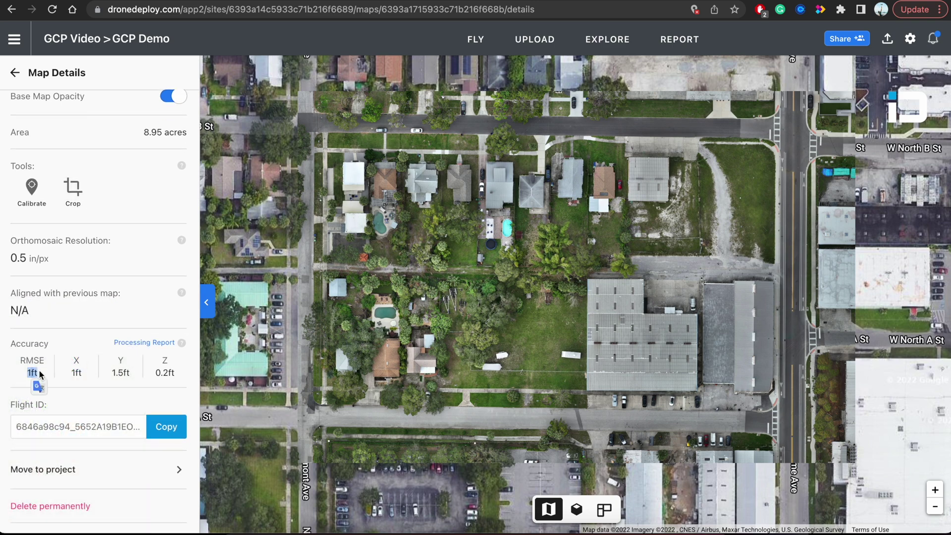
pyautogui.moveTo(517, 288); pyautogui.dragTo(533, 291)
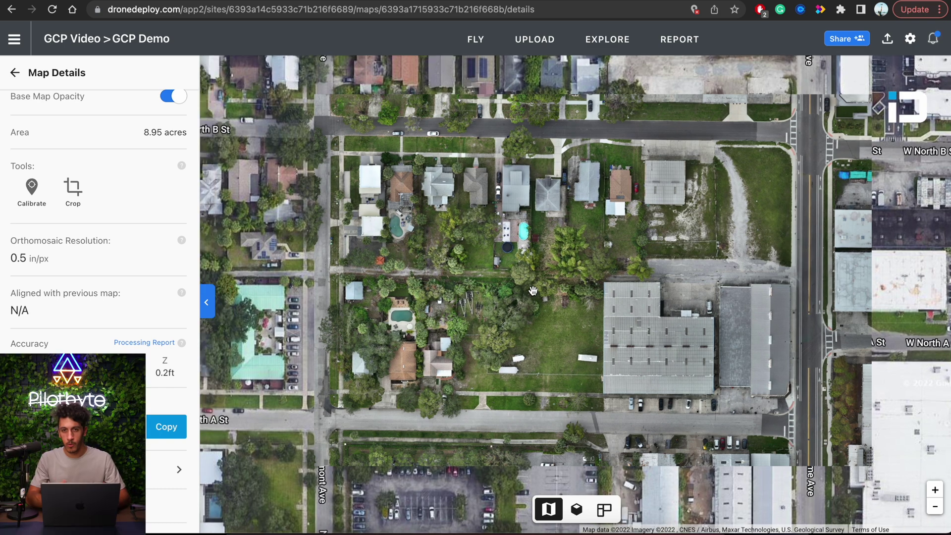